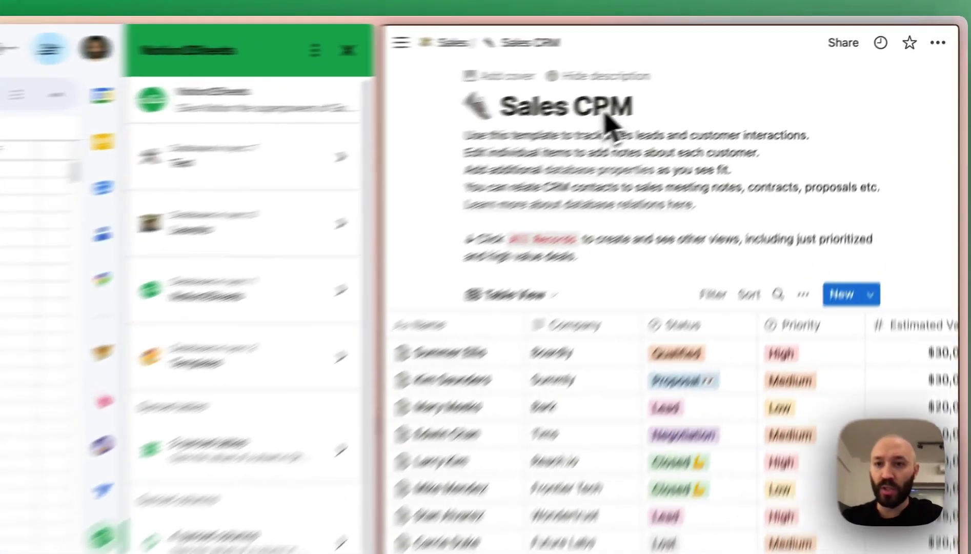
- Connect the Templates workspace's Sales CRM database in Notion2Sheets and start syncing it to a new sheet
{"action": "double_click", "coordinate": [723, 74]}
{"action": "triple_click", "coordinate": [519, 129]}
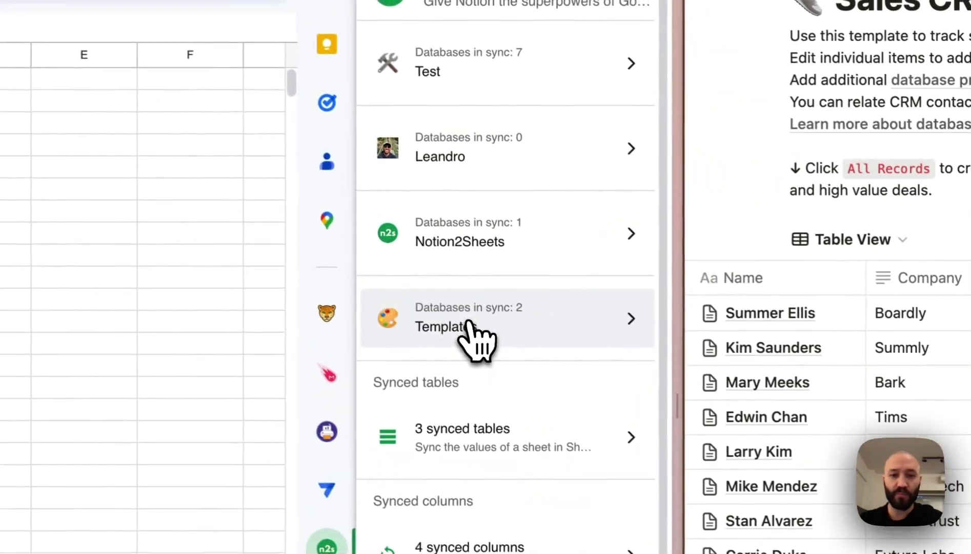
{"action": "left_click", "coordinate": [461, 286]}
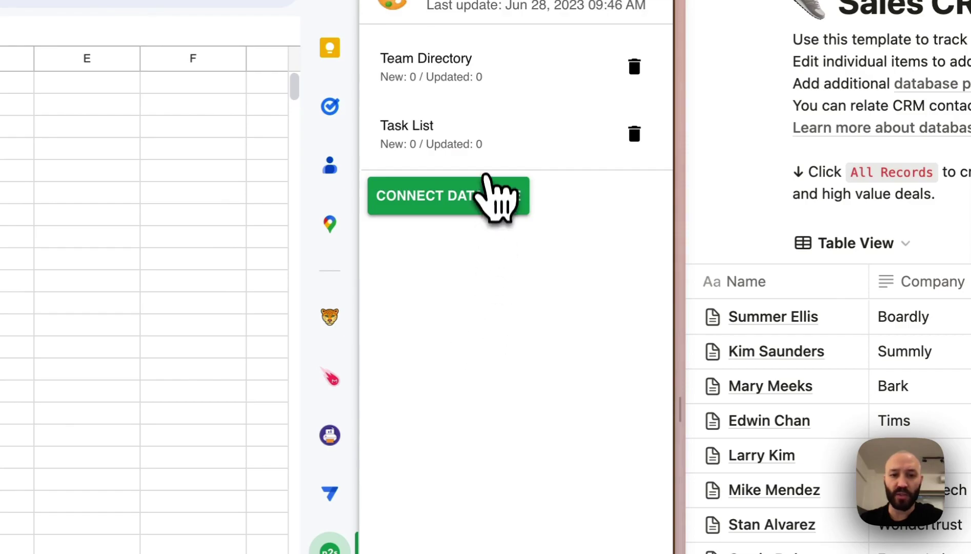
{"action": "left_click", "coordinate": [482, 206]}
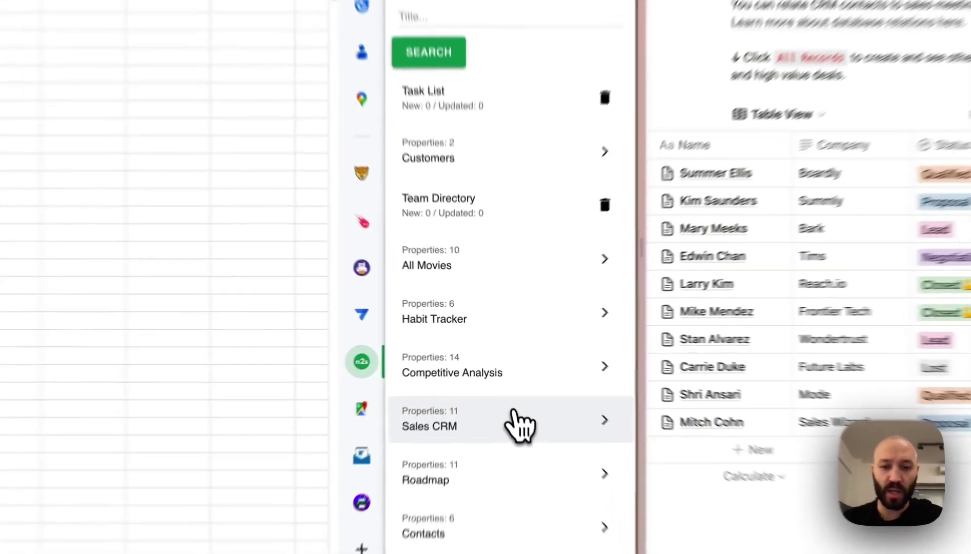
{"action": "left_click", "coordinate": [497, 384]}
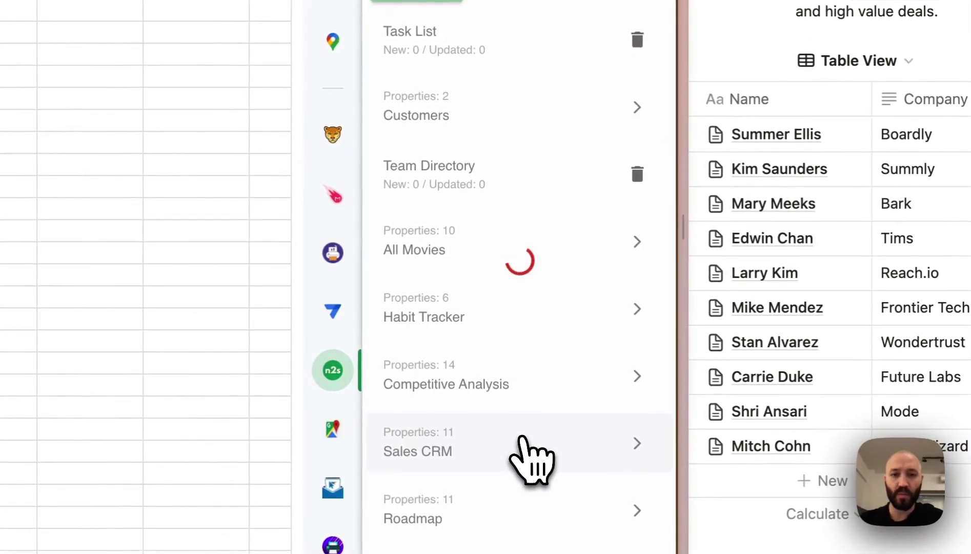
{"action": "left_click", "coordinate": [443, 422]}
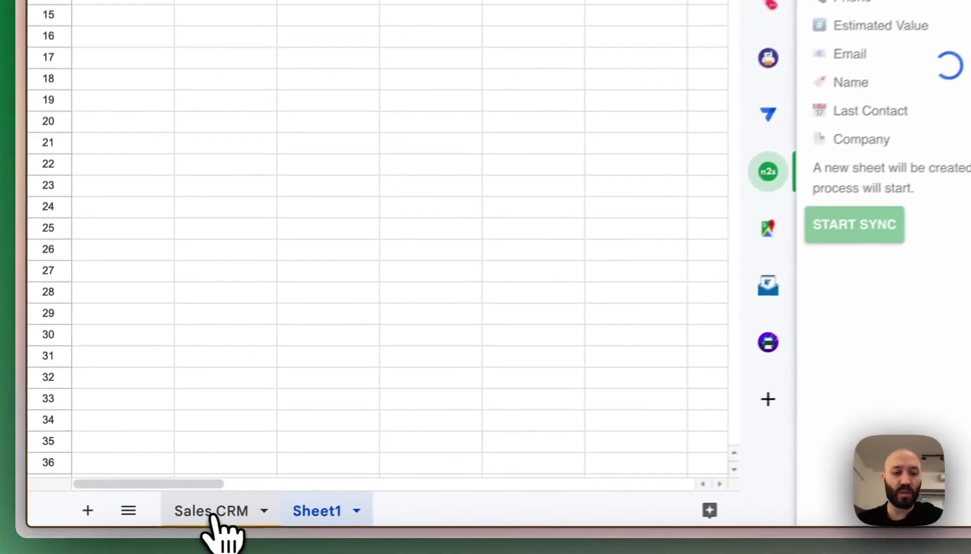
- Open the Sales CRM sheet, widen the Name column and hide the Icon column
{"action": "left_click", "coordinate": [211, 515]}
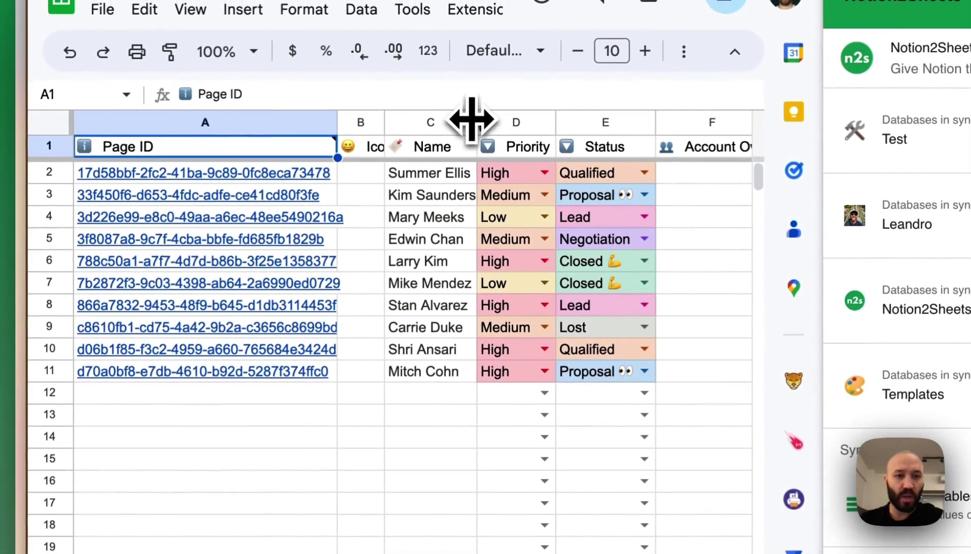
{"action": "left_click_drag", "start_coordinate": [471, 119], "coordinate": [546, 131]}
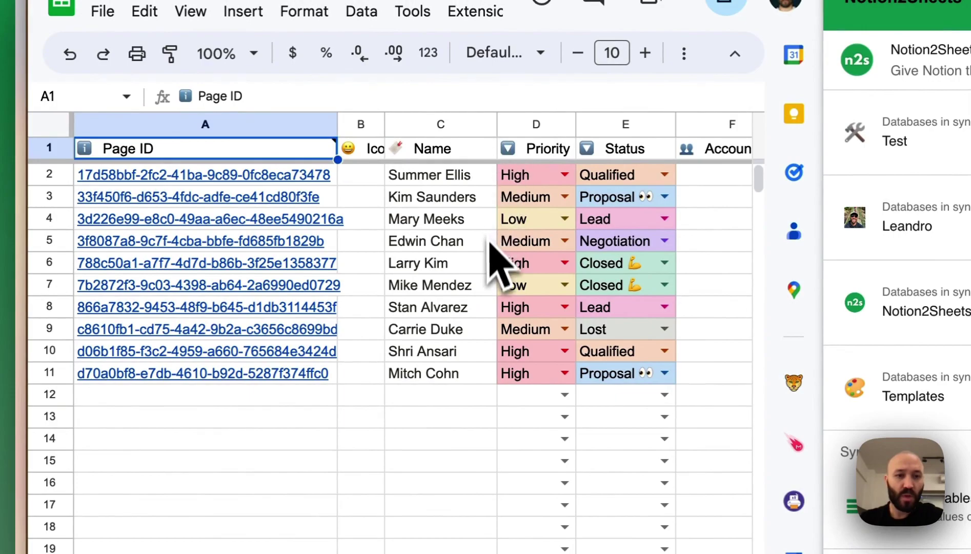
{"action": "scroll", "coordinate": [494, 256], "scroll_direction": "right", "scroll_amount": 5}
{"action": "scroll", "coordinate": [494, 348], "scroll_direction": "left", "scroll_amount": 5}
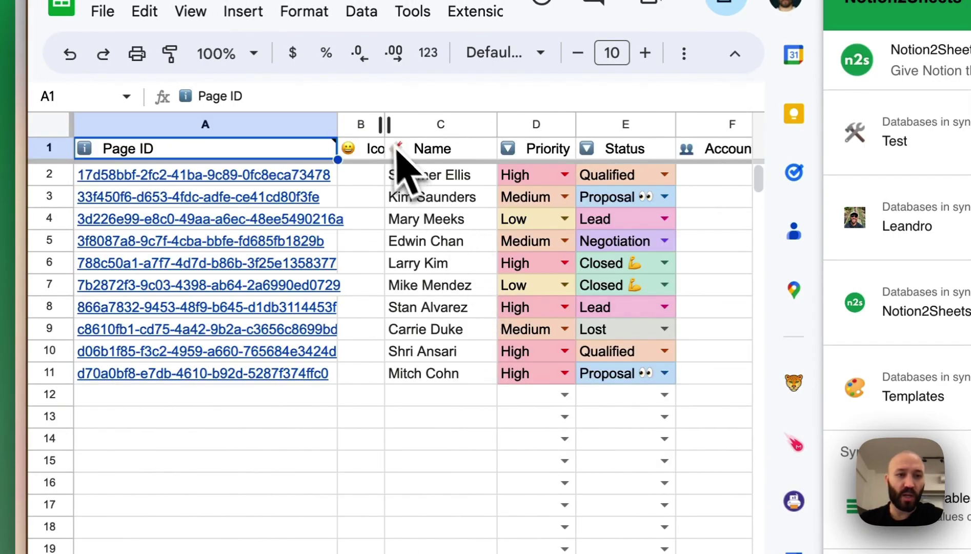
{"action": "left_click", "coordinate": [365, 128]}
{"action": "right_click", "coordinate": [365, 128]}
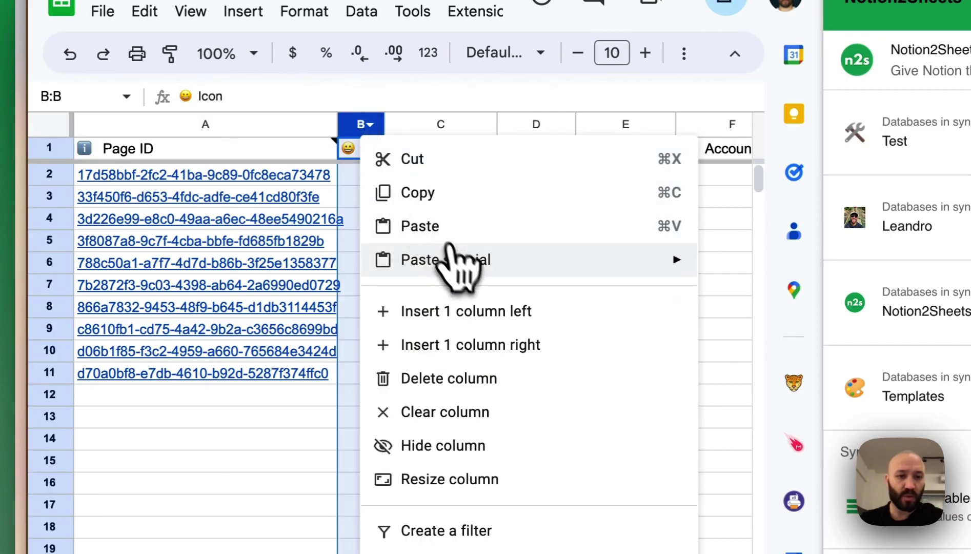
{"action": "left_click", "coordinate": [454, 446]}
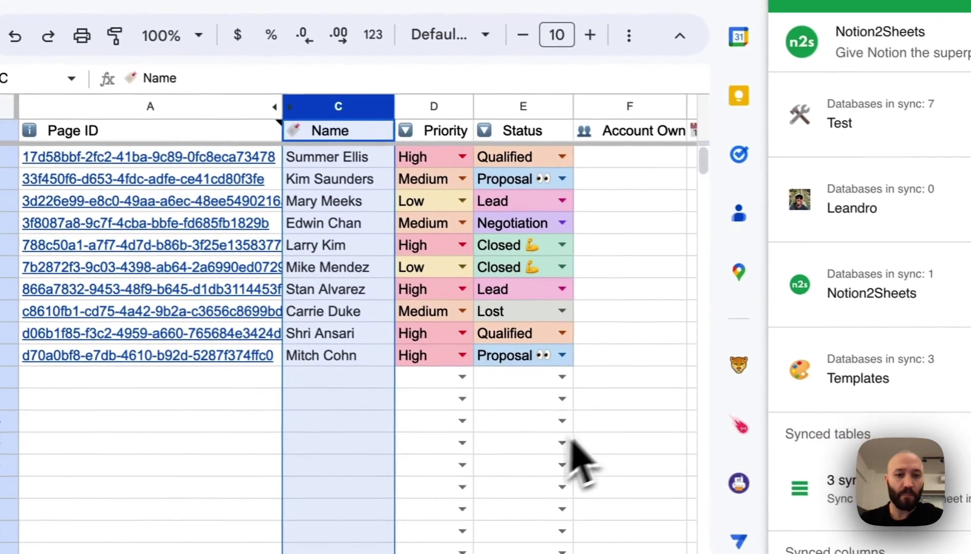
{"action": "left_click", "coordinate": [651, 435]}
{"action": "scroll", "coordinate": [651, 435], "scroll_direction": "right", "scroll_amount": 3}
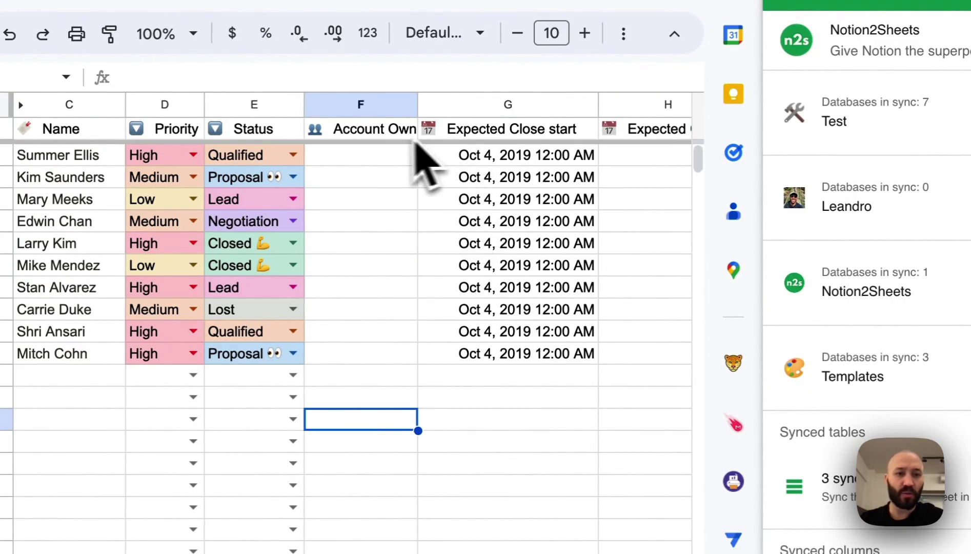
- Select the Account Owner and Expected Close start columns, then select row 12's empty Page ID cell
{"action": "left_click", "coordinate": [369, 104]}
{"action": "left_click", "coordinate": [500, 104]}
{"action": "scroll", "coordinate": [500, 110], "scroll_direction": "left", "scroll_amount": 5}
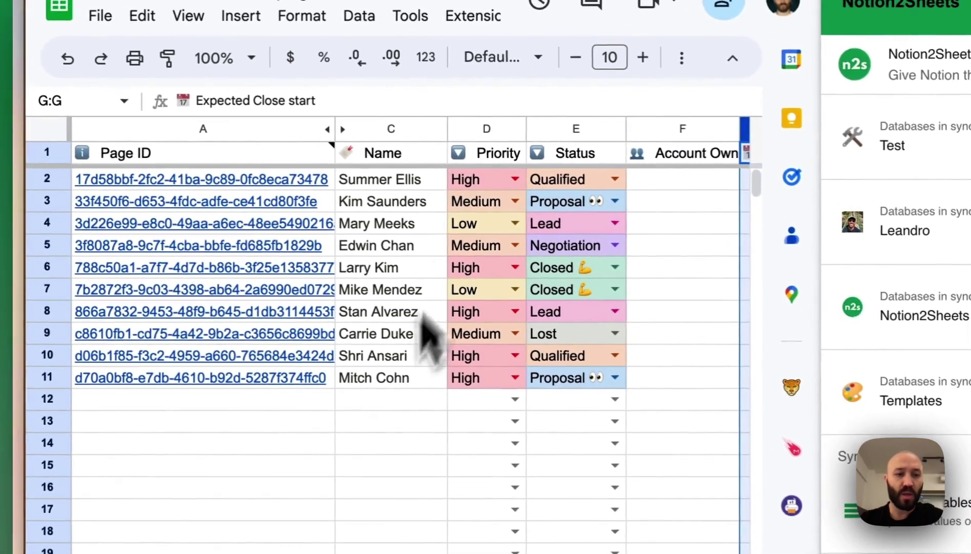
{"action": "left_click", "coordinate": [329, 380]}
{"action": "left_click", "coordinate": [318, 402]}
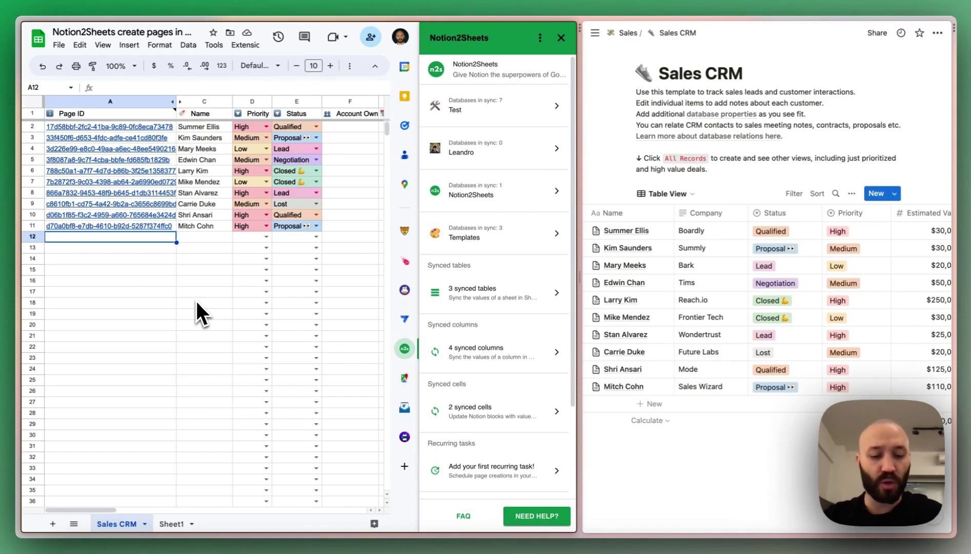
- Enter DRAFT as row 12's Page ID and the contact's full name in its Name cell
{"action": "type", "text": "D"}
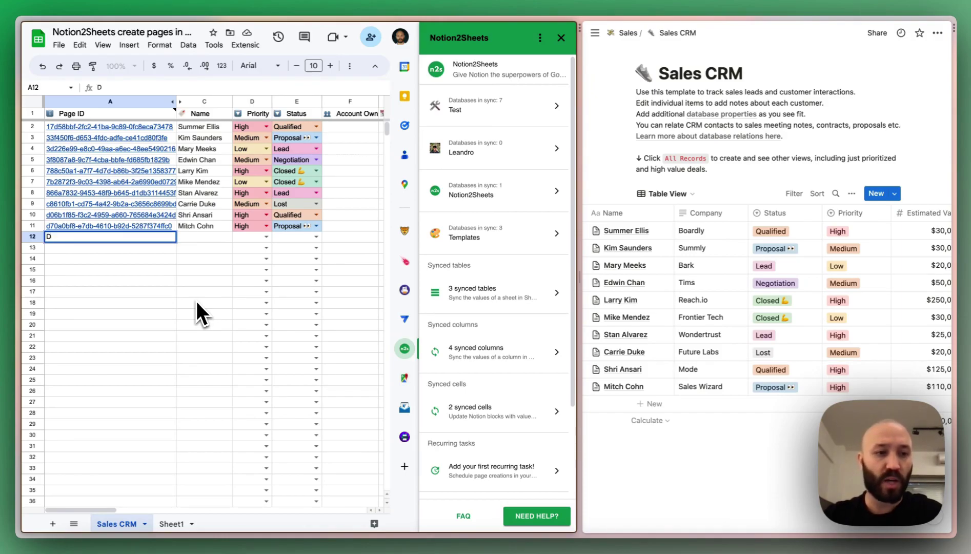
{"action": "type", "text": "RAFT"}
{"action": "key", "text": "Return"}
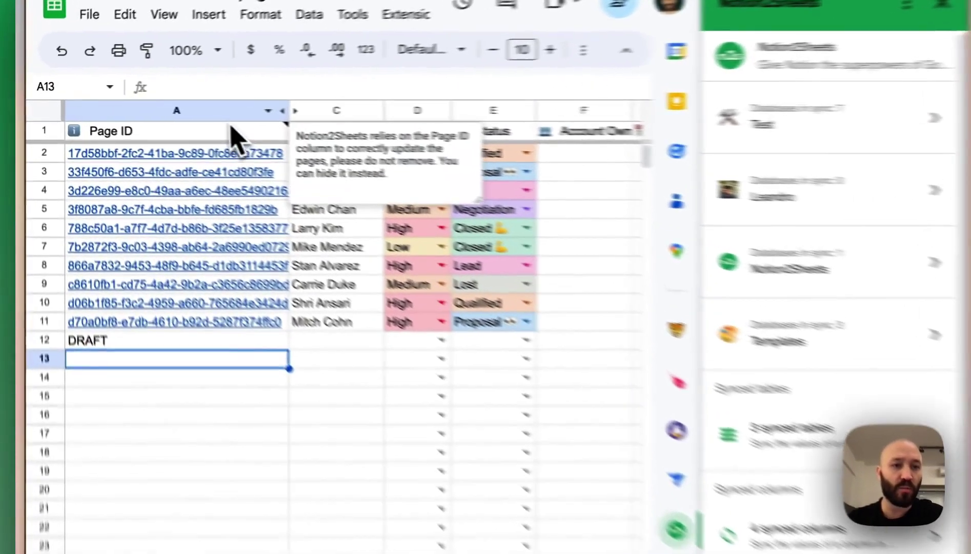
{"action": "left_click", "coordinate": [139, 101]}
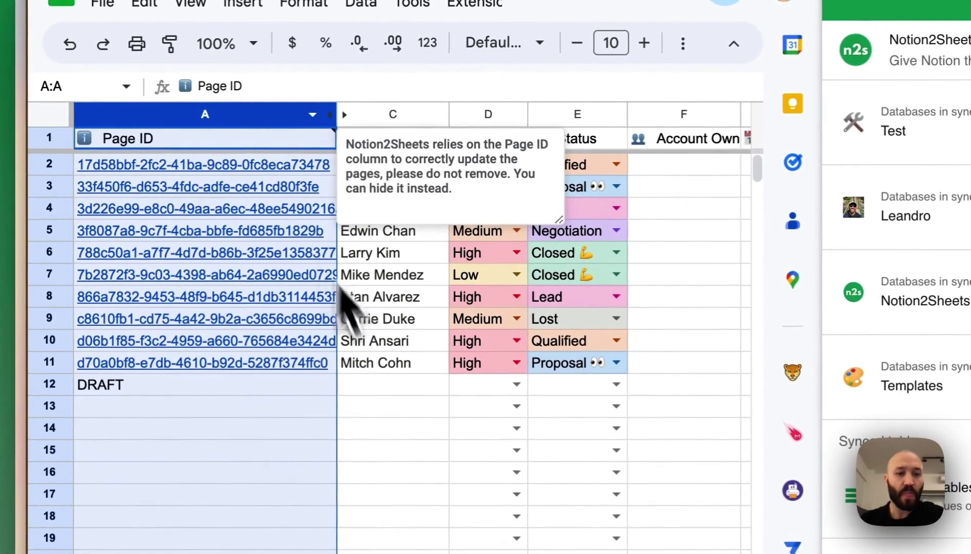
{"action": "left_click", "coordinate": [313, 382]}
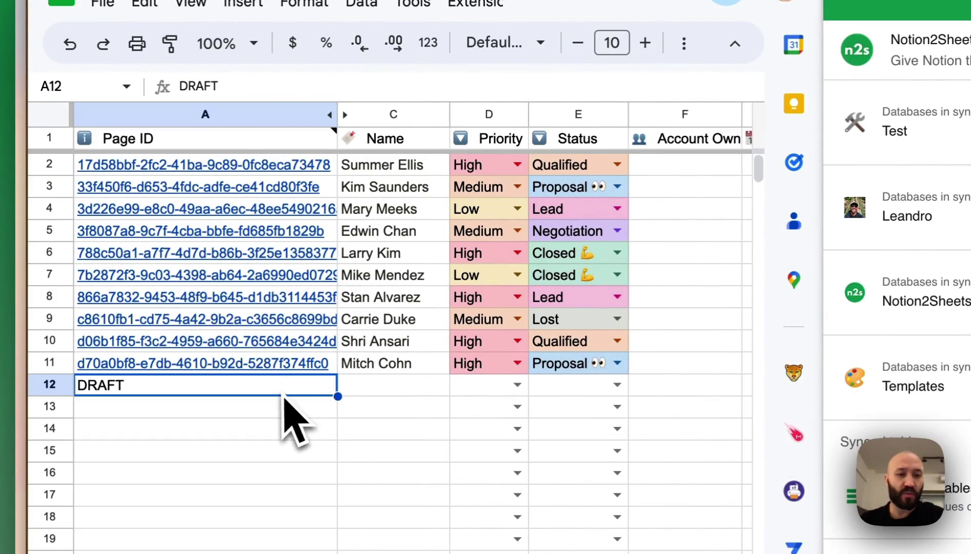
{"action": "left_click", "coordinate": [395, 388]}
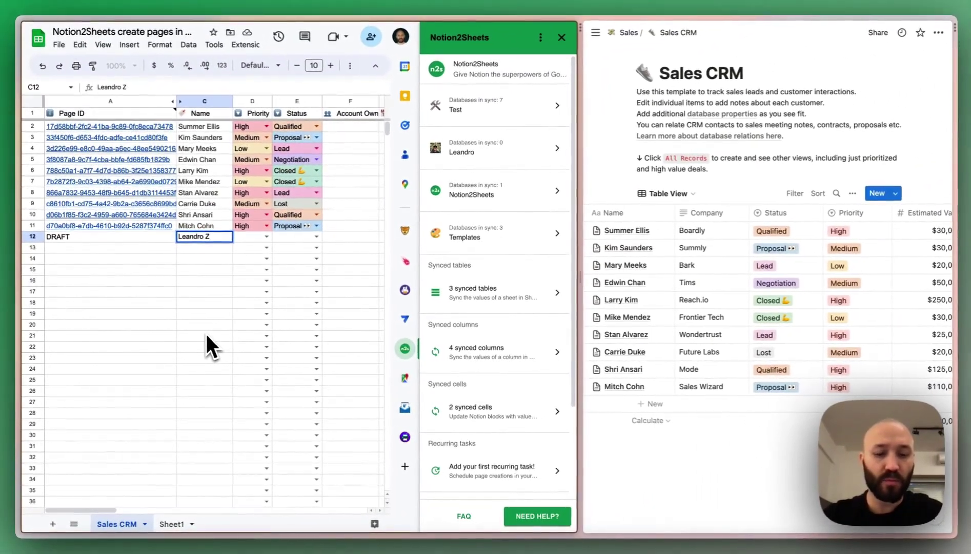
{"action": "key", "text": "Return"}
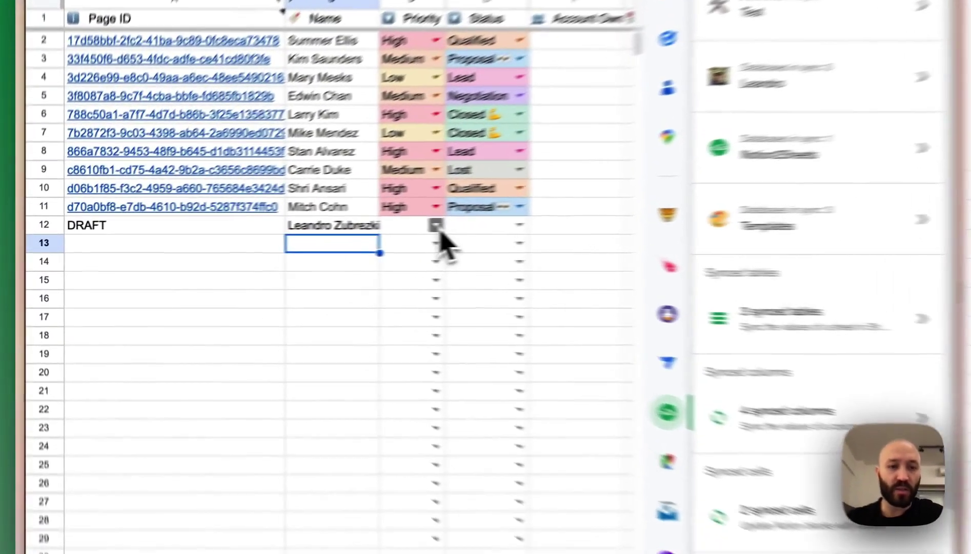
- Set row 12 to Medium priority and Negotiation status, and enter the account owner's name
{"action": "left_click", "coordinate": [266, 237]}
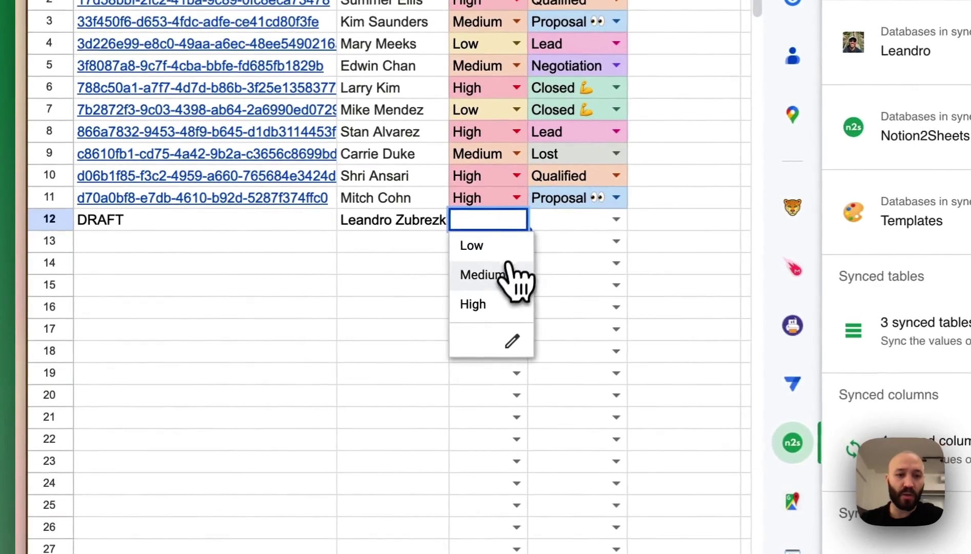
{"action": "left_click", "coordinate": [263, 267]}
{"action": "left_click", "coordinate": [619, 221]}
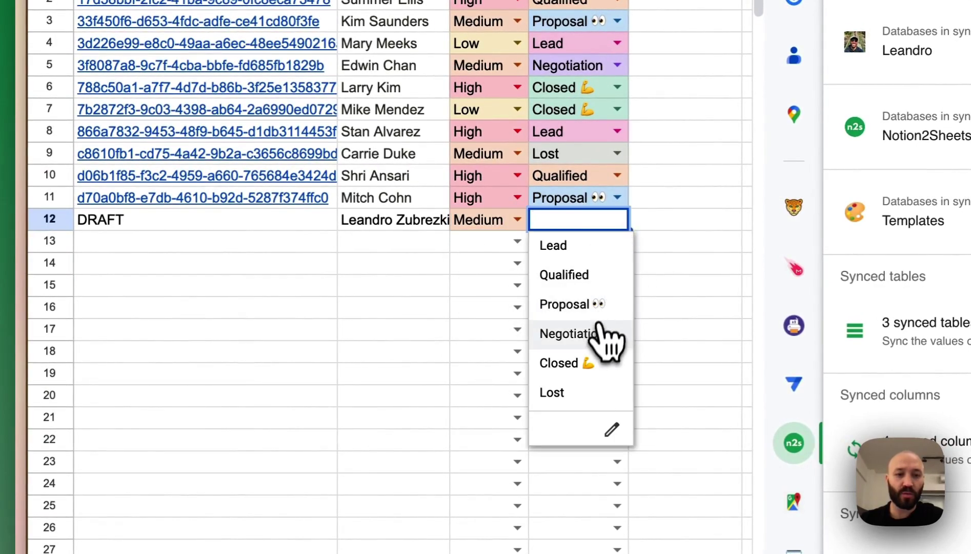
{"action": "left_click", "coordinate": [597, 333]}
{"action": "scroll", "coordinate": [605, 328], "scroll_direction": "right", "scroll_amount": 5}
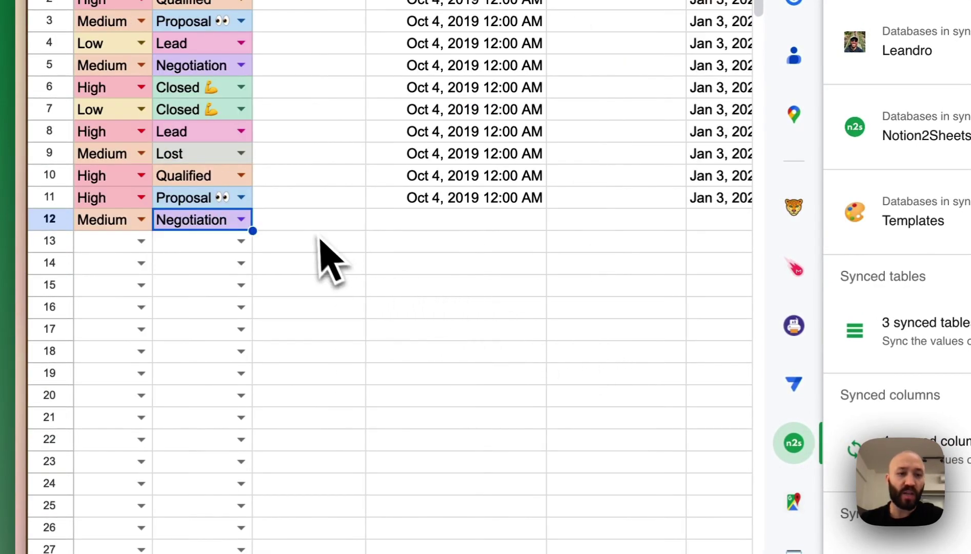
{"action": "left_click", "coordinate": [313, 225]}
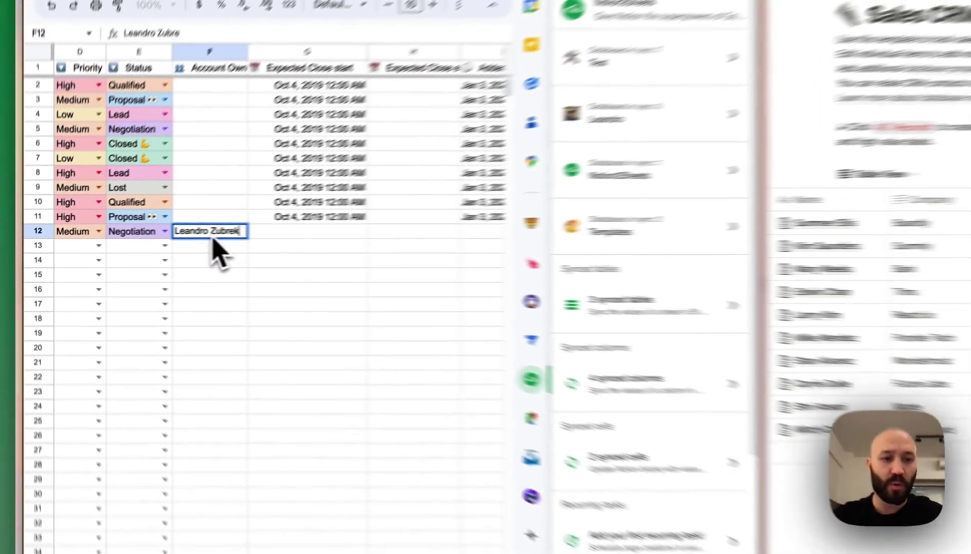
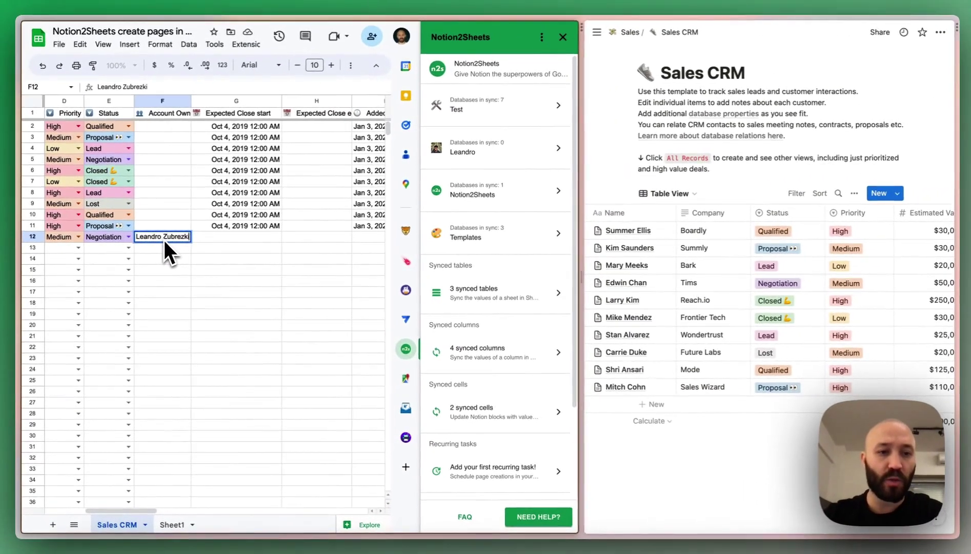
{"action": "key", "text": "Return"}
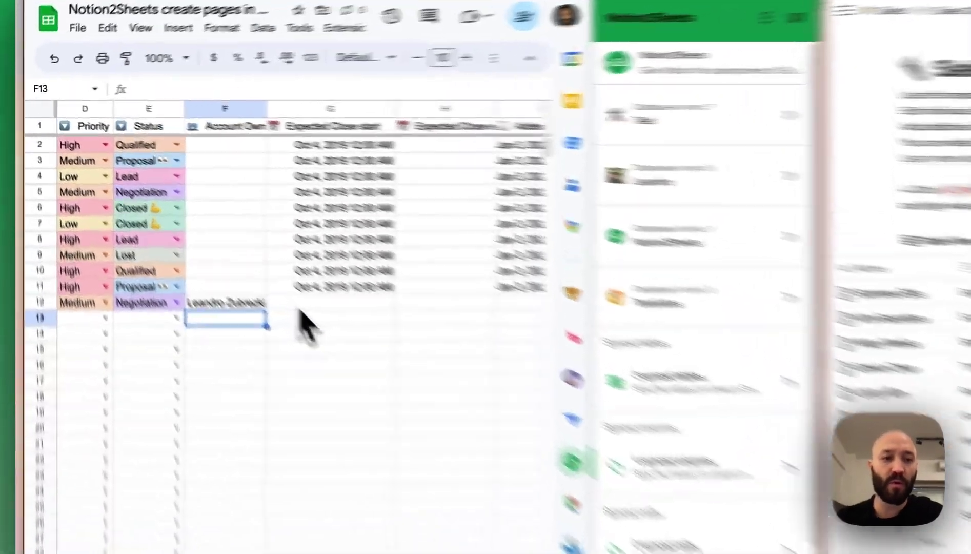
- Enter =TODAY() in row 12's Expected Close start (Jun 28, 2023) and begin =TODAY() in the next column
{"action": "left_click", "coordinate": [216, 238]}
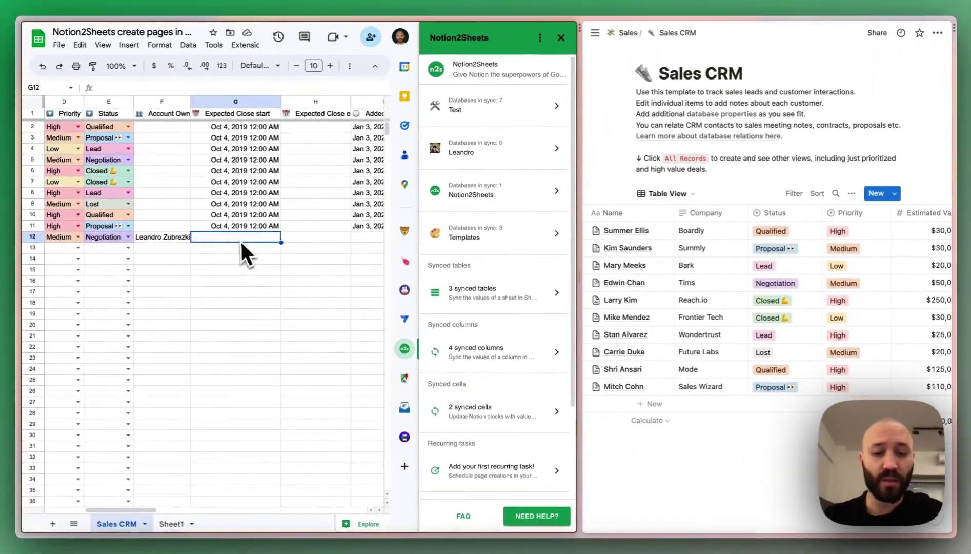
{"action": "type", "text": "=TODAY("}
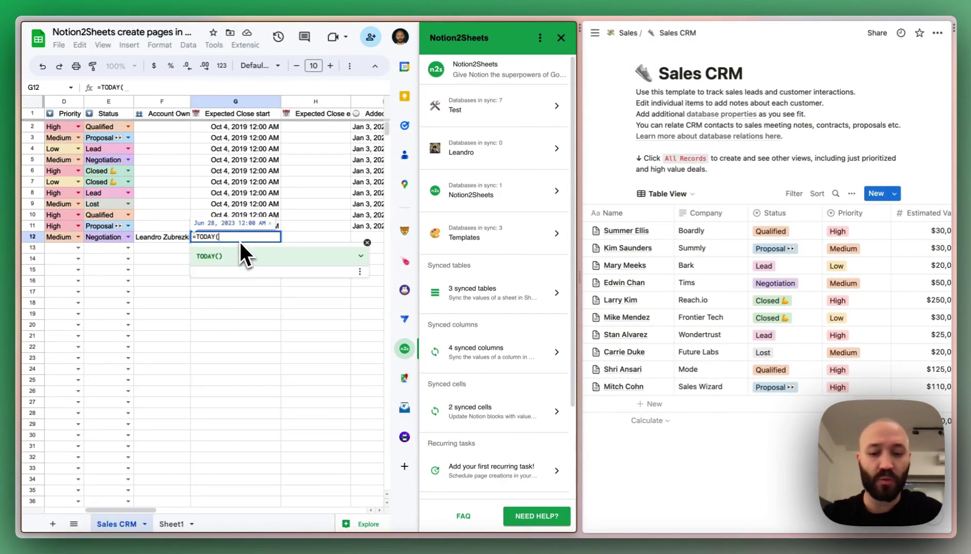
{"action": "left_click", "coordinate": [312, 238]}
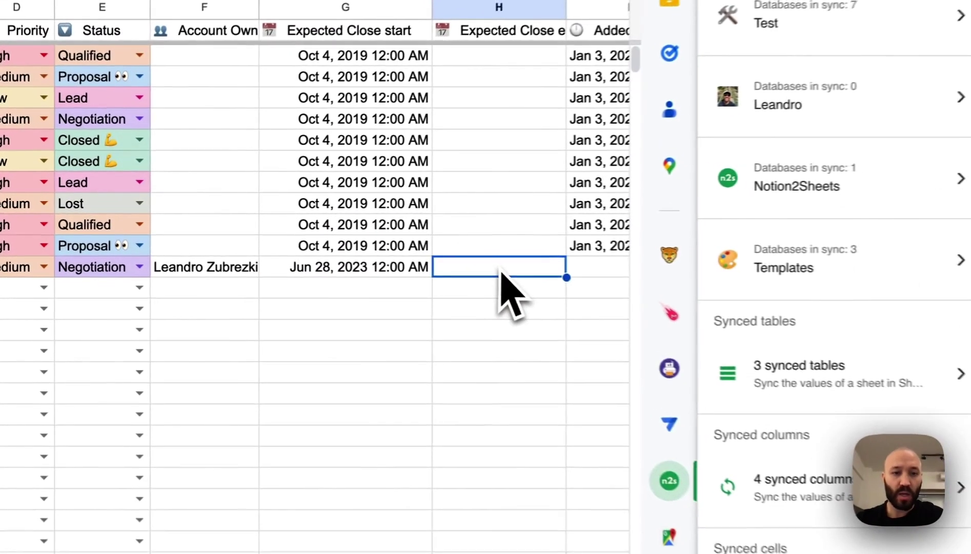
{"action": "type", "text": "=TODAY("}
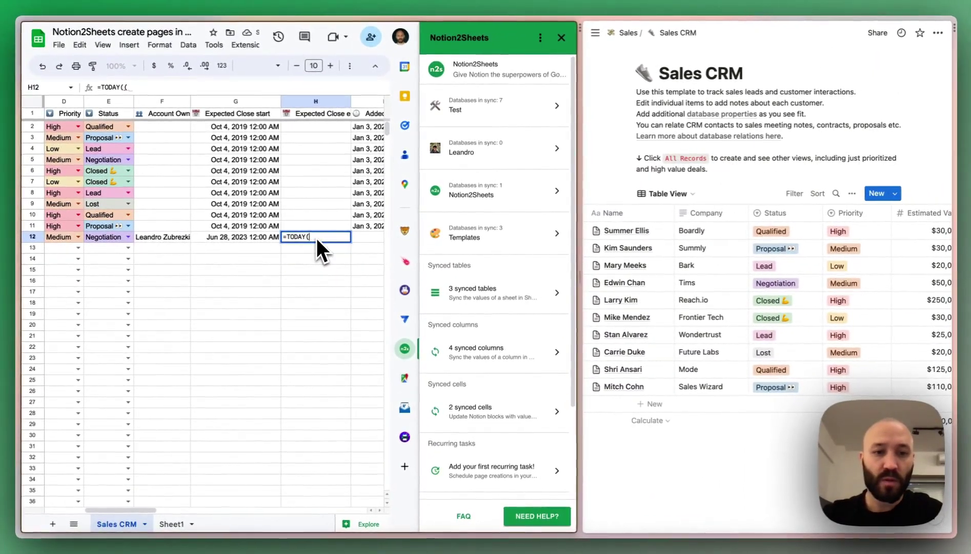
{"action": "key", "text": "BackSpace"}
- Commit =TODAY() as row 12's Expected Close end and enter Notion2Sheets as its Company
{"action": "type", "text": "() +1"}
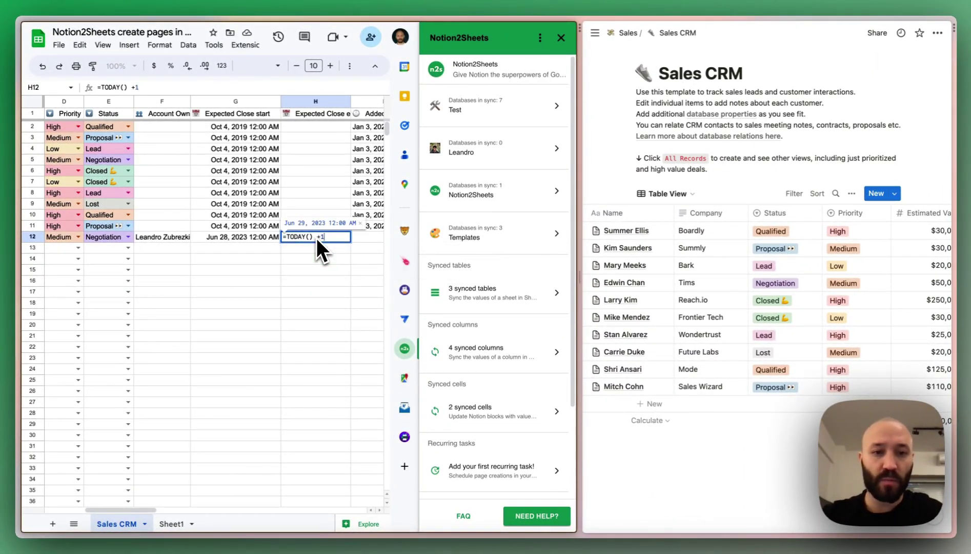
{"action": "key", "text": "Return"}
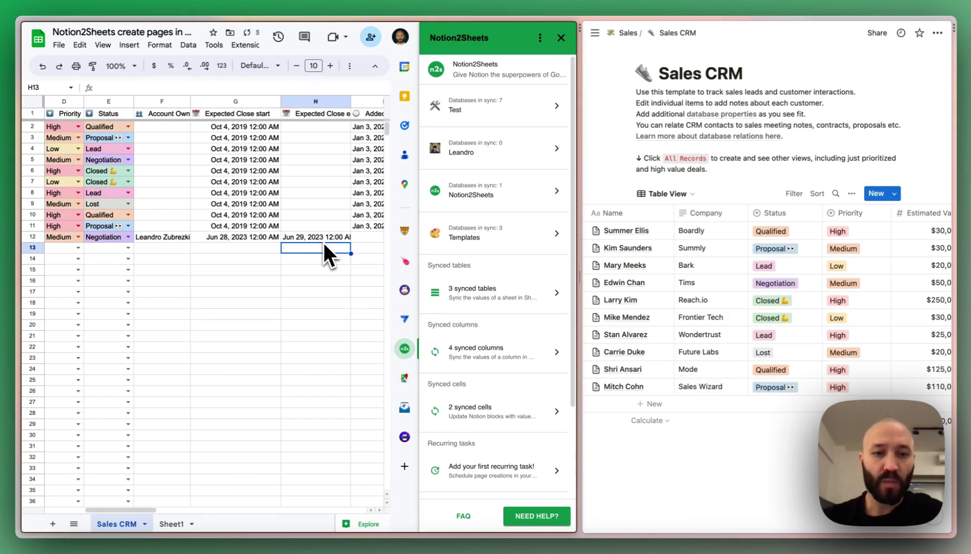
{"action": "scroll", "coordinate": [323, 245], "scroll_direction": "right", "scroll_amount": 5}
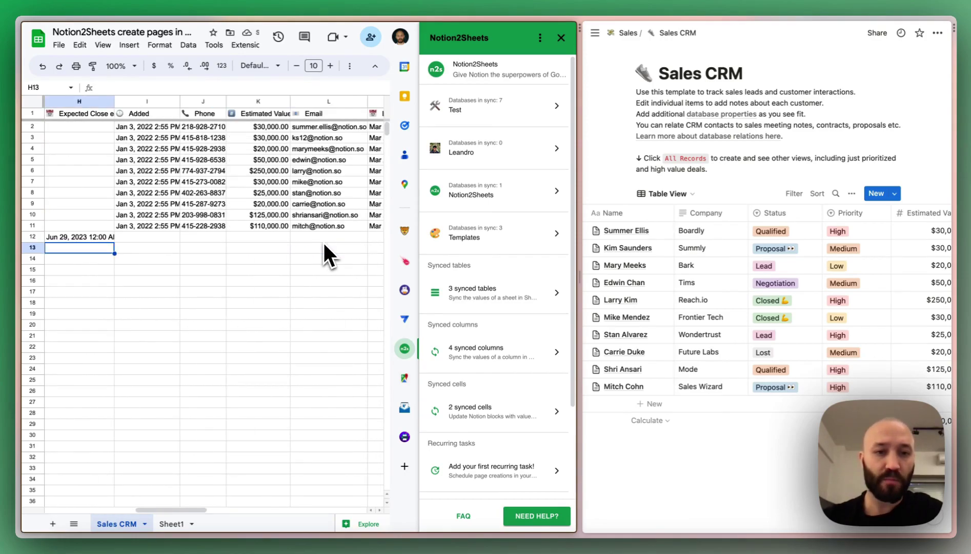
{"action": "scroll", "coordinate": [323, 252], "scroll_direction": "right", "scroll_amount": 2}
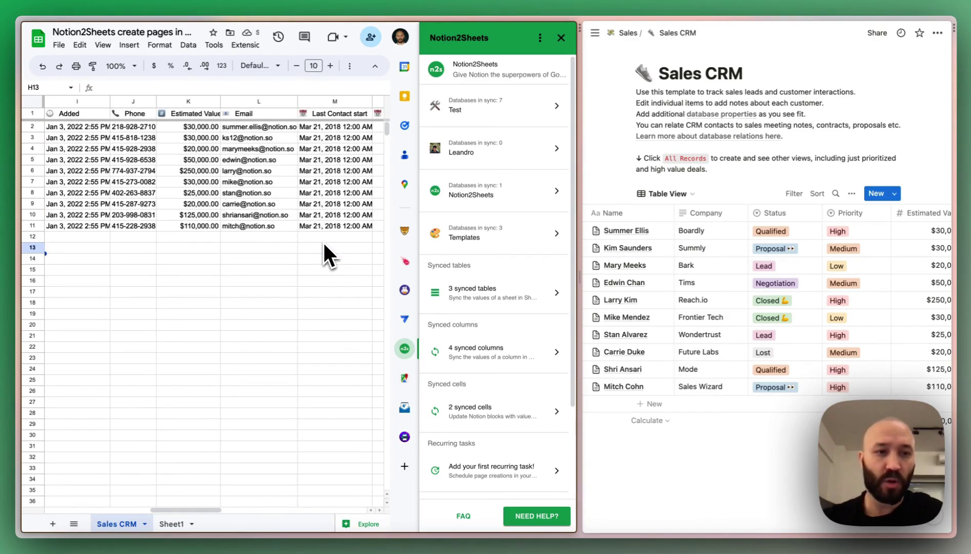
{"action": "scroll", "coordinate": [281, 250], "scroll_direction": "right", "scroll_amount": 4}
{"action": "left_click", "coordinate": [277, 241]}
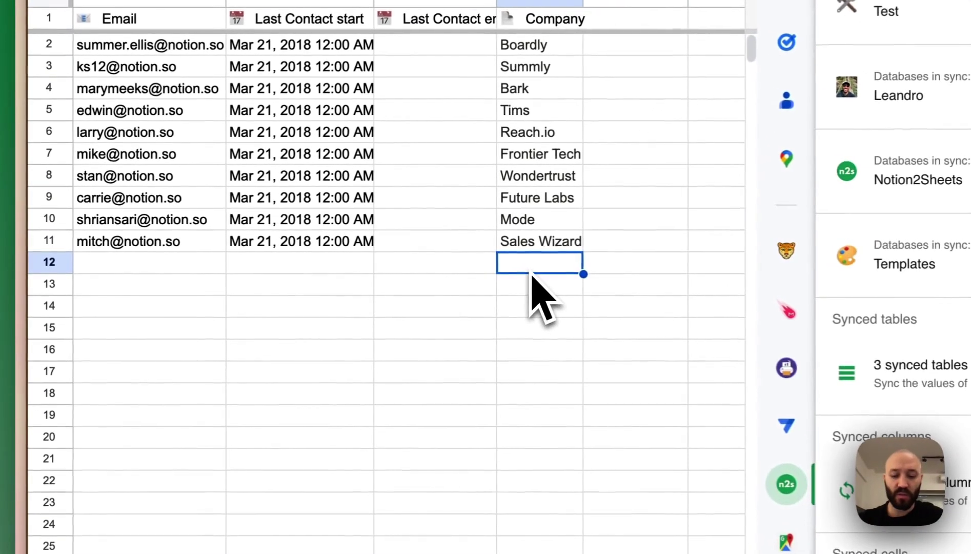
{"action": "type", "text": "Notion2Shee"}
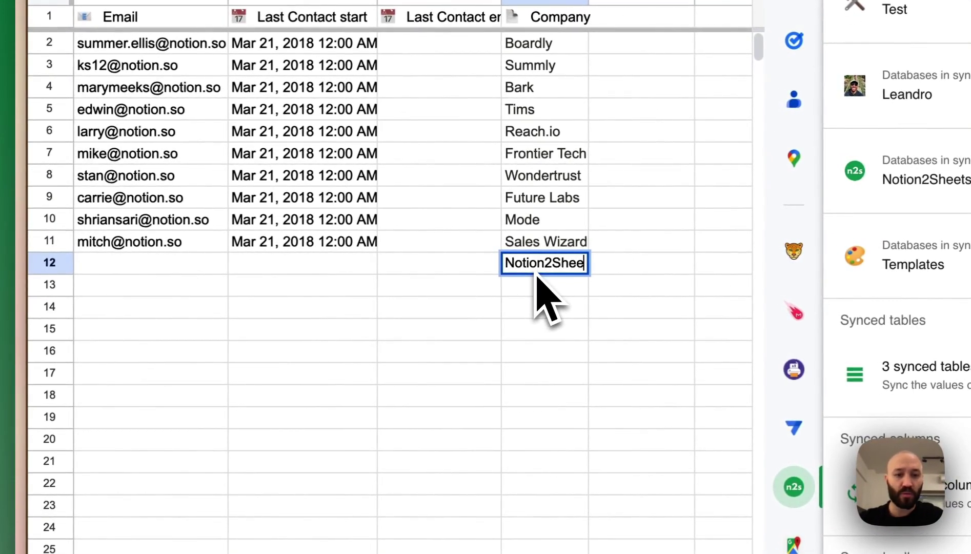
{"action": "type", "text": "ts"}
{"action": "key", "text": "Return"}
- Replace row 12's DRAFT marker with NEW
{"action": "scroll", "coordinate": [543, 297], "scroll_direction": "left", "scroll_amount": 5}
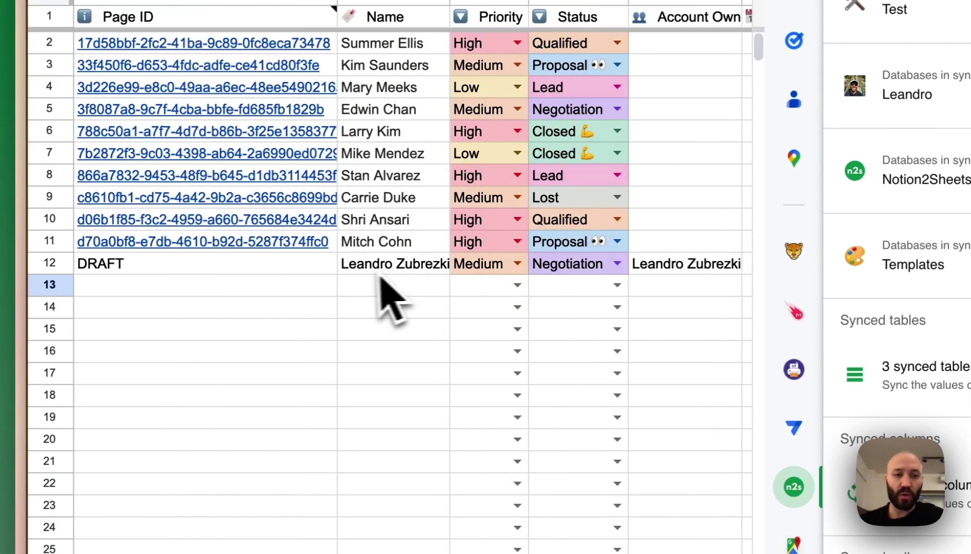
{"action": "left_click", "coordinate": [295, 269]}
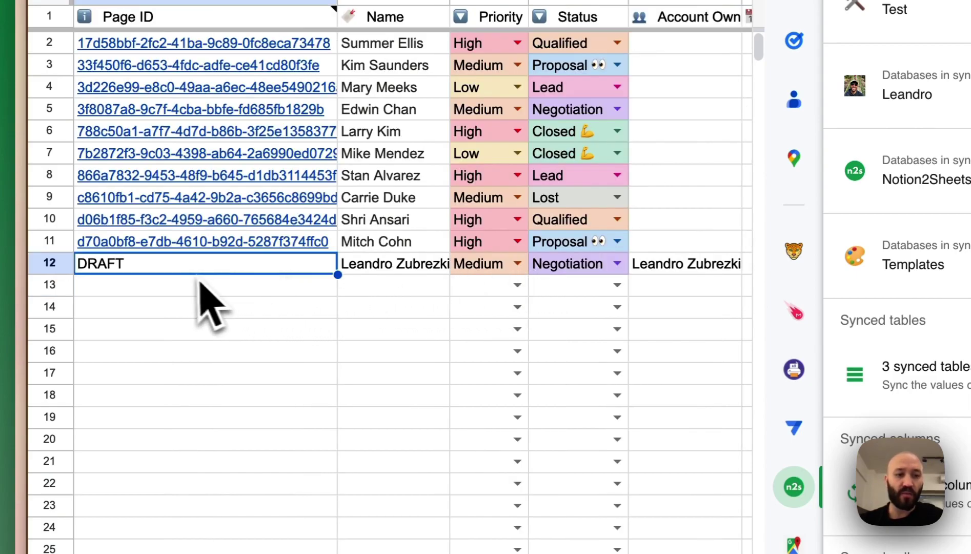
{"action": "type", "text": "NEW"}
{"action": "key", "text": "Return"}
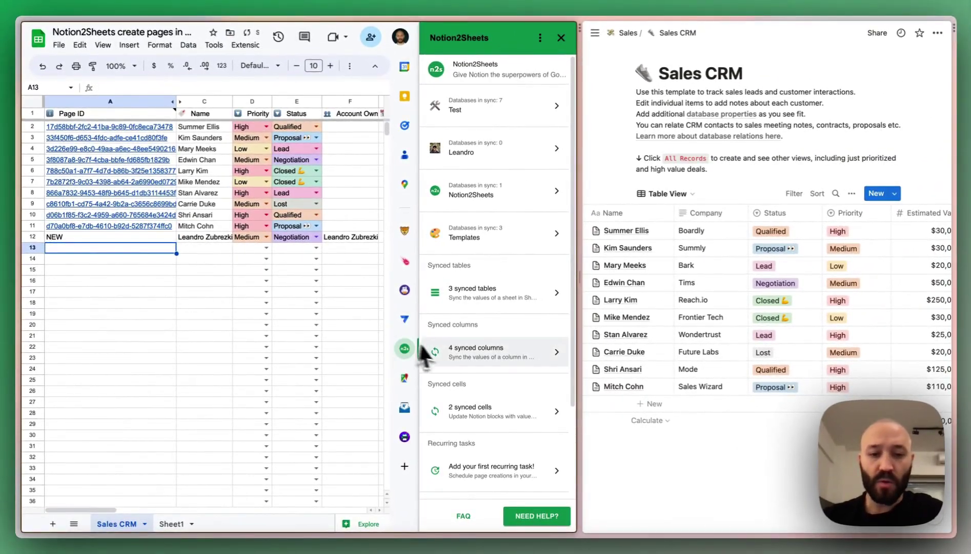
- Run Update Databases from the Notion2Sheets sidebar to push the NEW row to Notion
{"action": "scroll", "coordinate": [477, 346], "scroll_direction": "down", "scroll_amount": 3}
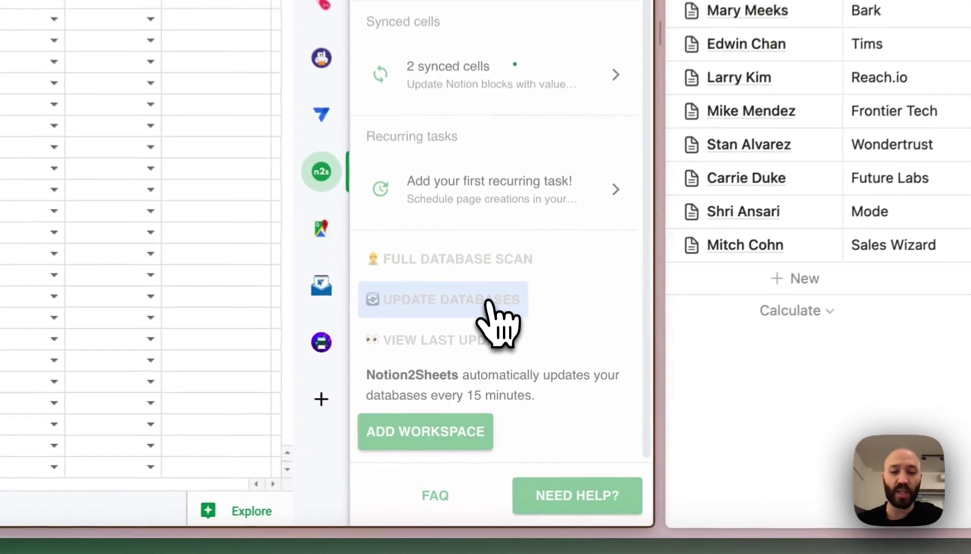
{"action": "left_click", "coordinate": [488, 303]}
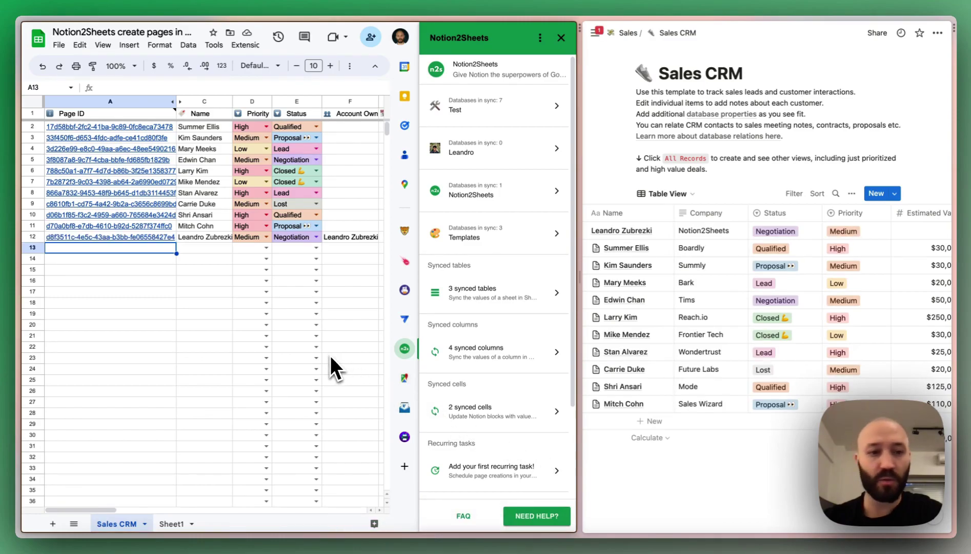
- Follow row 12's new page ID link and open the new lead in Notion's side peek
{"action": "left_click", "coordinate": [45, 239]}
{"action": "left_click", "coordinate": [39, 239]}
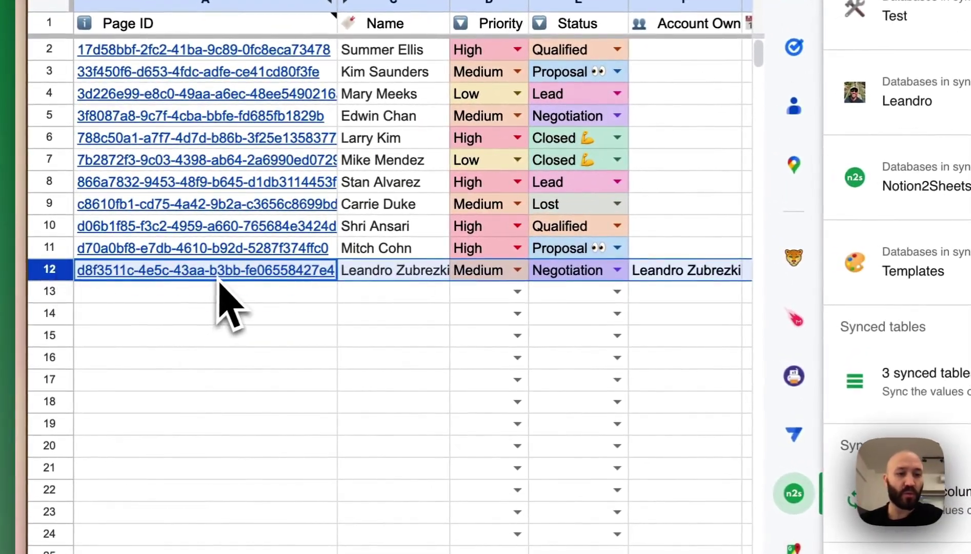
{"action": "mouse_move", "coordinate": [219, 281]}
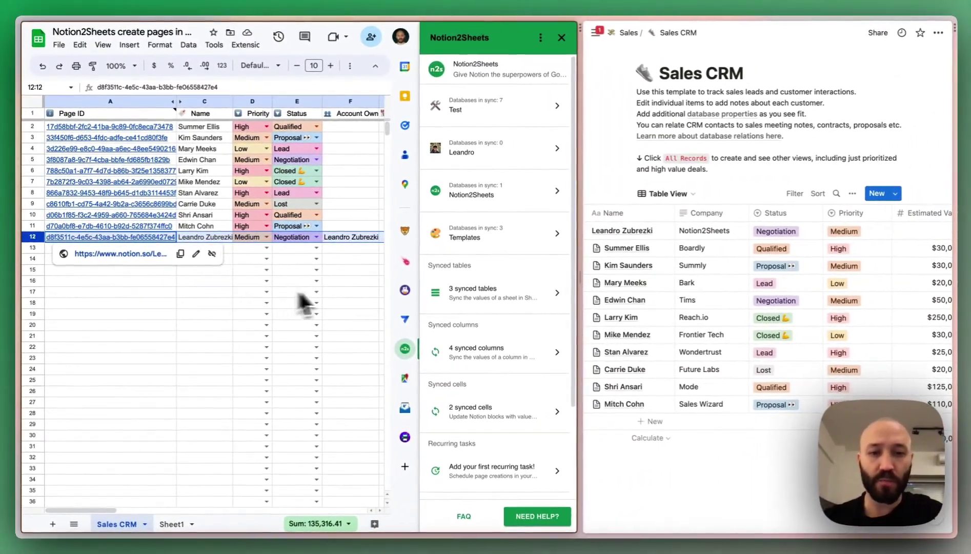
{"action": "scroll", "coordinate": [343, 288], "scroll_direction": "right", "scroll_amount": 5}
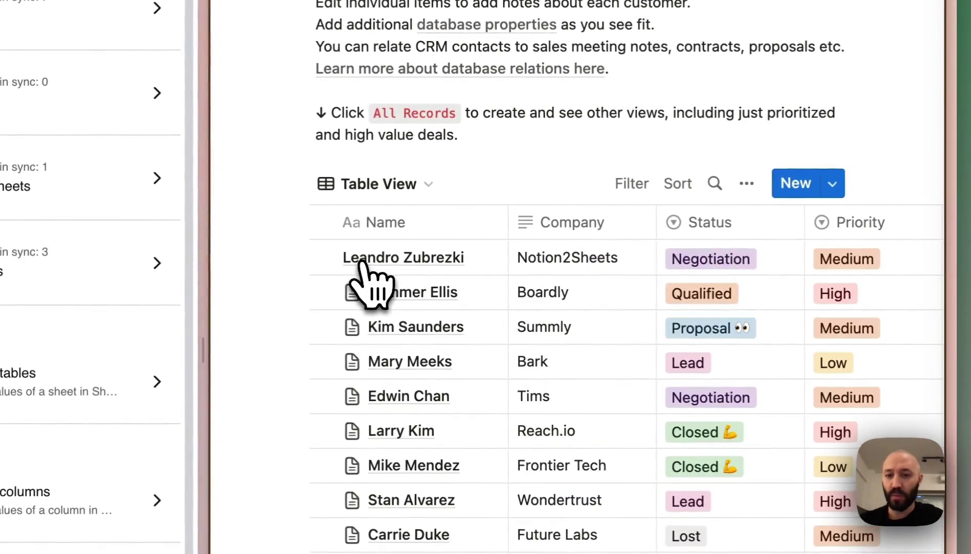
{"action": "left_click", "coordinate": [358, 259]}
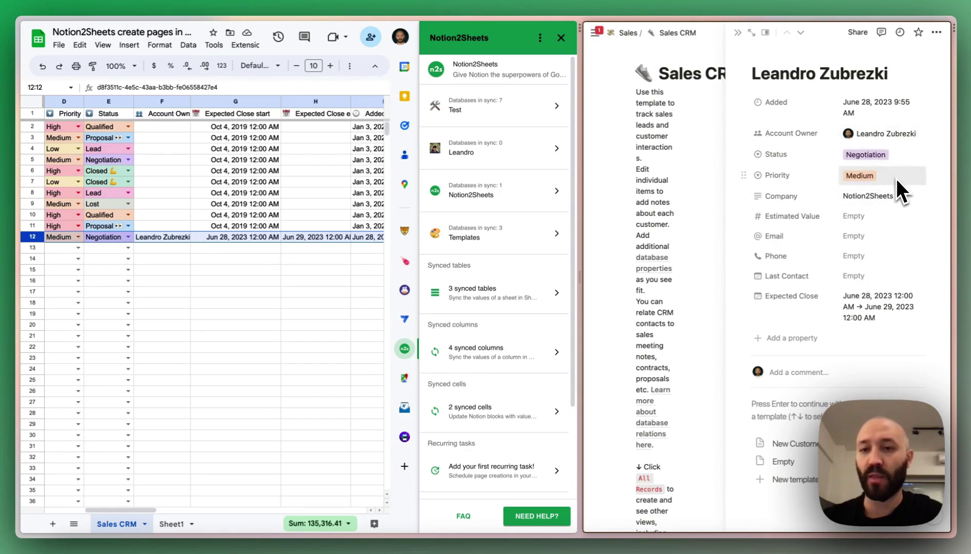
{"action": "scroll", "coordinate": [259, 290], "scroll_direction": "left", "scroll_amount": 5}
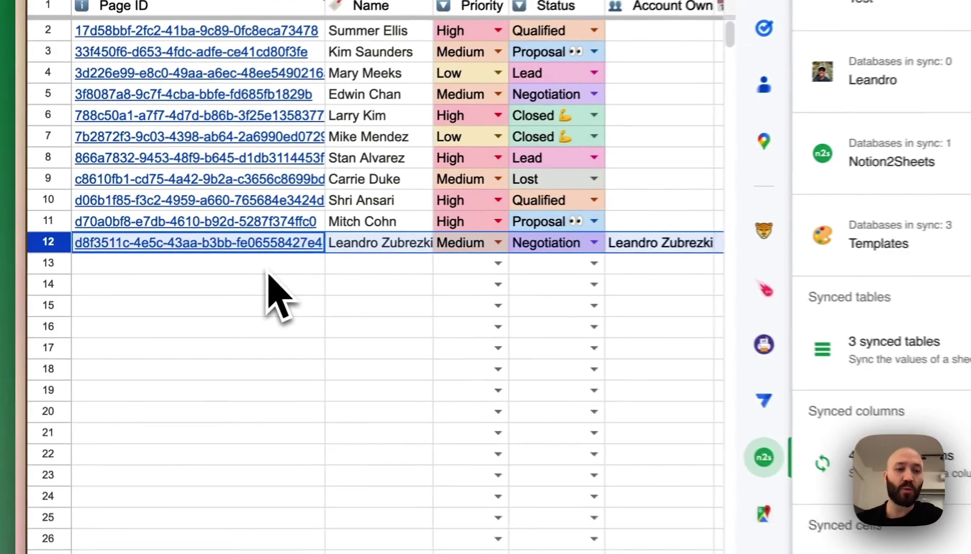
{"action": "left_click", "coordinate": [147, 250]}
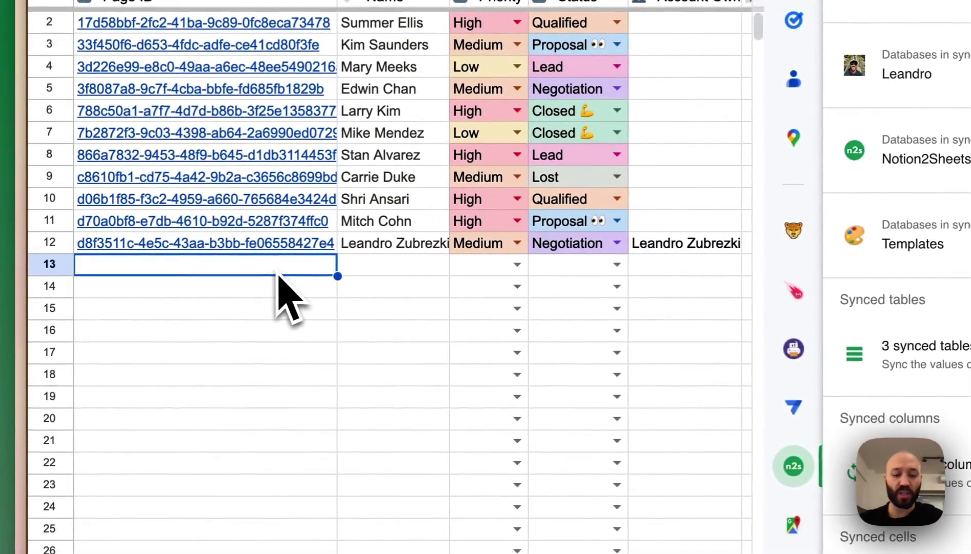
{"action": "type", "text": "DRAFT"}
{"action": "key", "text": "Return"}
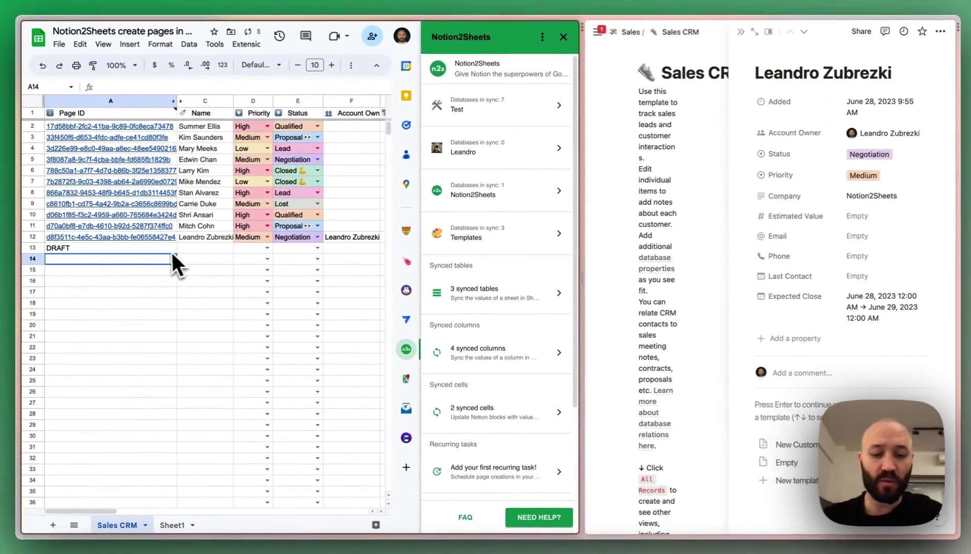
{"action": "type", "text": "DRAFT"}
{"action": "key", "text": "Return"}
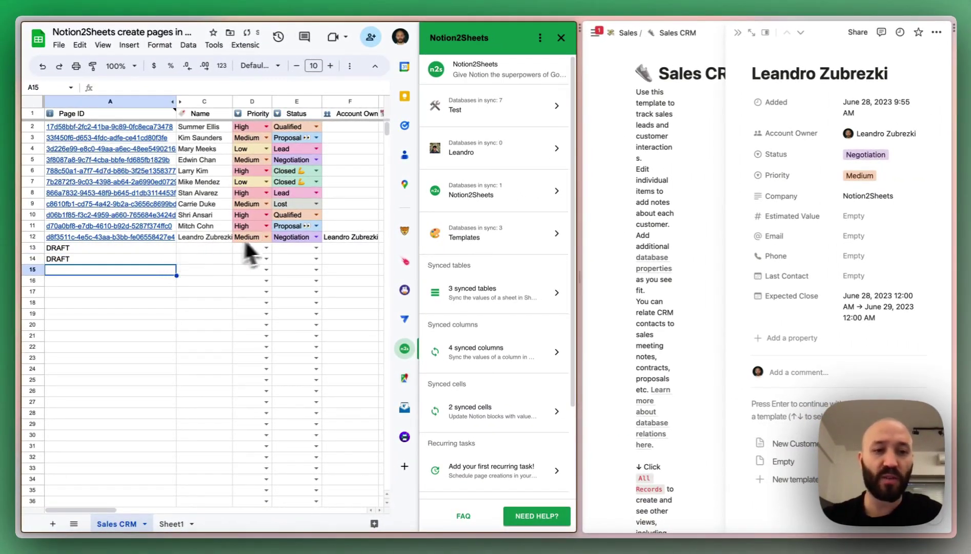
{"action": "left_click", "coordinate": [127, 249]}
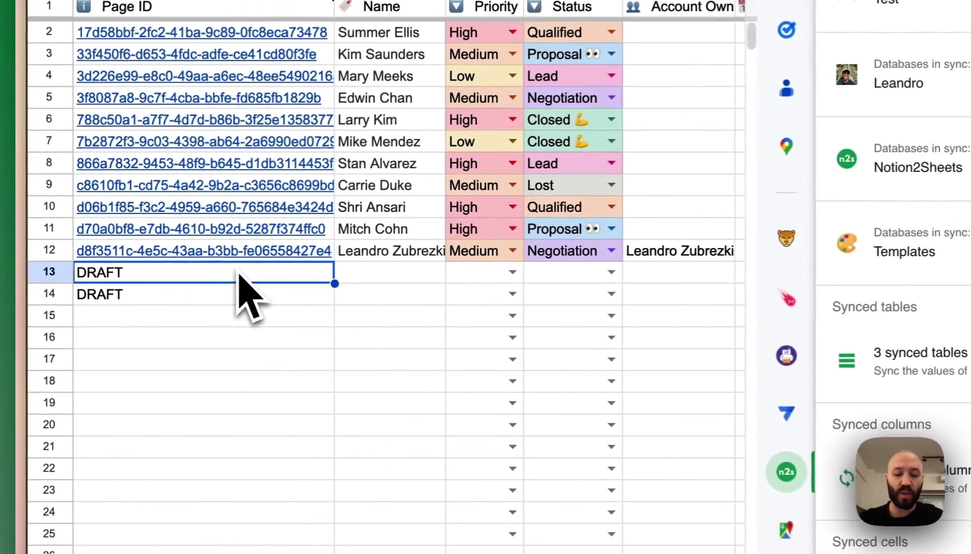
{"action": "type", "text": "NEW"}
{"action": "key", "text": "Return"}
{"action": "type", "text": "NEW"}
{"action": "key", "text": "Return"}
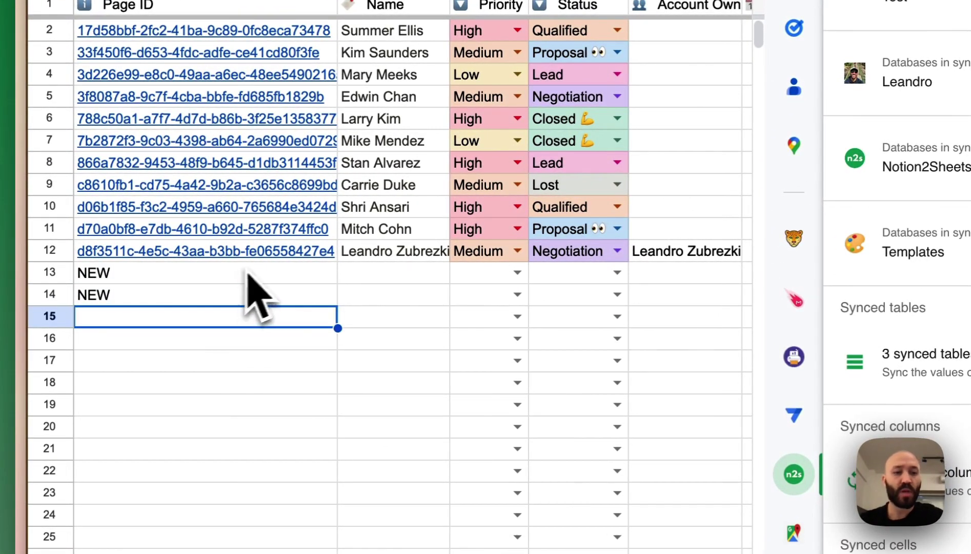
{"action": "left_click", "coordinate": [269, 272]}
{"action": "key", "text": "Delete"}
{"action": "left_click", "coordinate": [245, 302]}
{"action": "key", "text": "Delete"}
{"action": "left_click", "coordinate": [213, 281]}
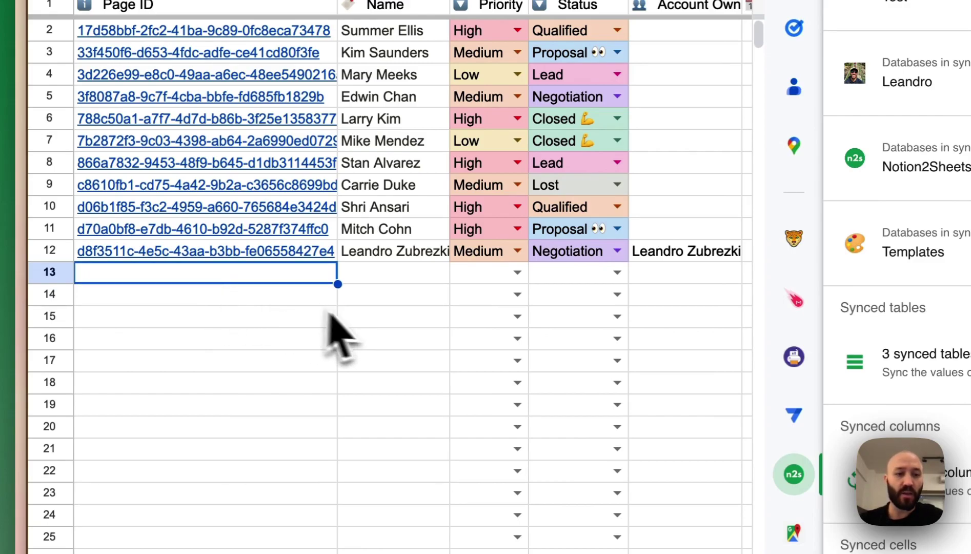
{"action": "left_click", "coordinate": [410, 279]}
{"action": "left_click", "coordinate": [475, 277]}
{"action": "left_click", "coordinate": [581, 278]}
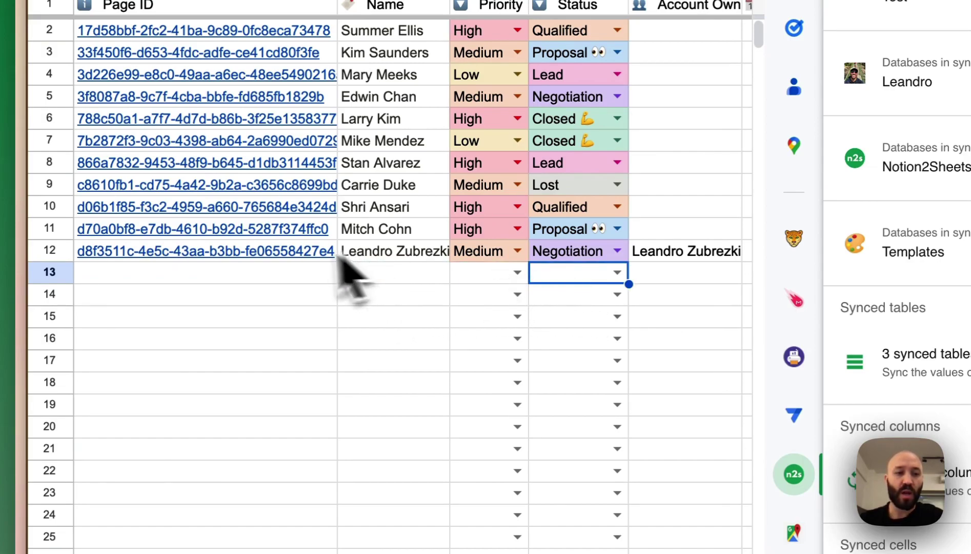
{"action": "left_click", "coordinate": [268, 278]}
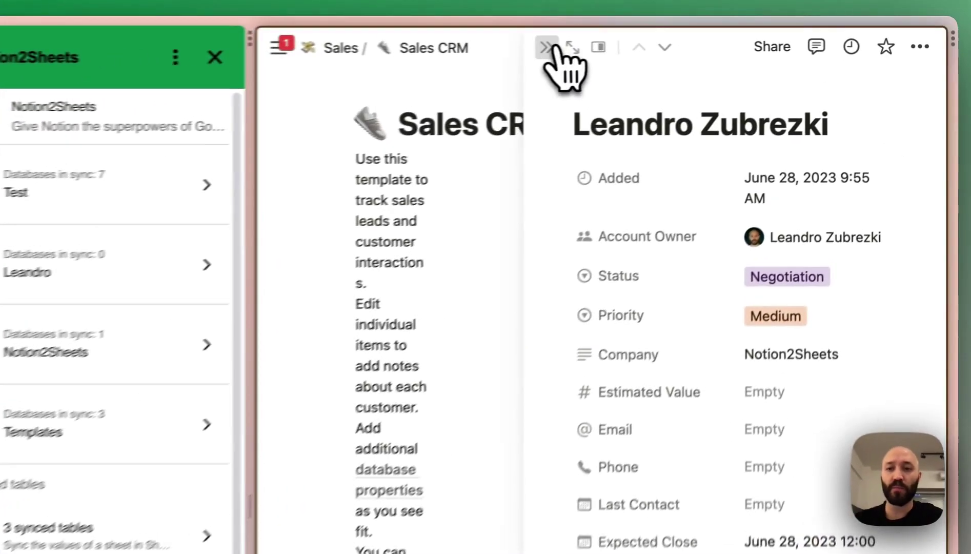
- Delete the surname from the new lead's name in Notion, then run Update Databases again
{"action": "left_click", "coordinate": [738, 33]}
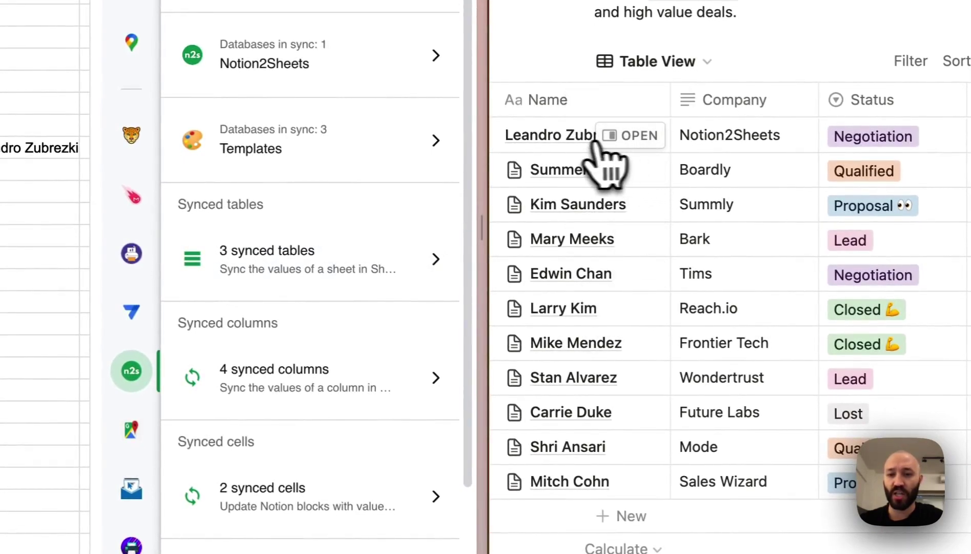
{"action": "left_click", "coordinate": [570, 137]}
{"action": "double_click", "coordinate": [597, 136]}
{"action": "key", "text": "BackSpace"}
{"action": "key", "text": "BackSpace"}
{"action": "key", "text": "Return"}
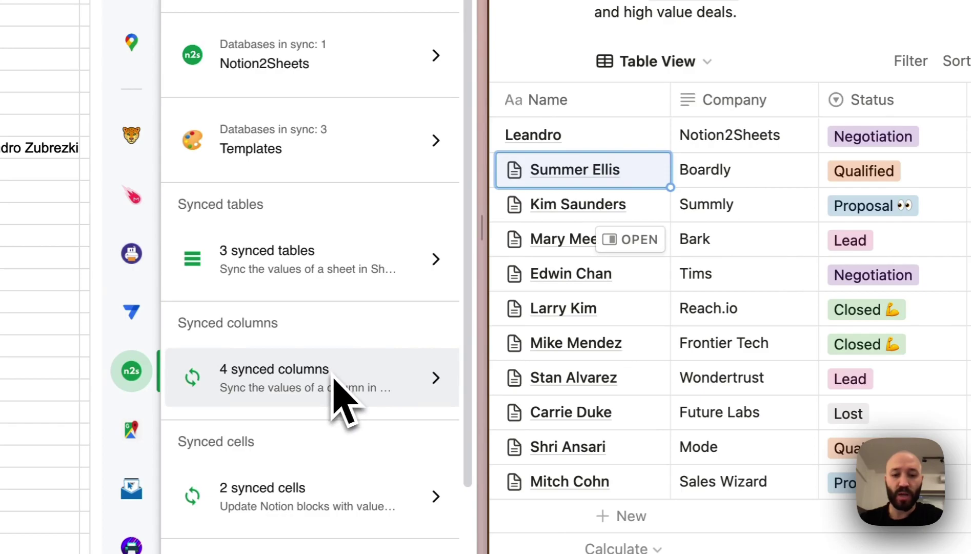
{"action": "scroll", "coordinate": [336, 380], "scroll_direction": "down", "scroll_amount": 3}
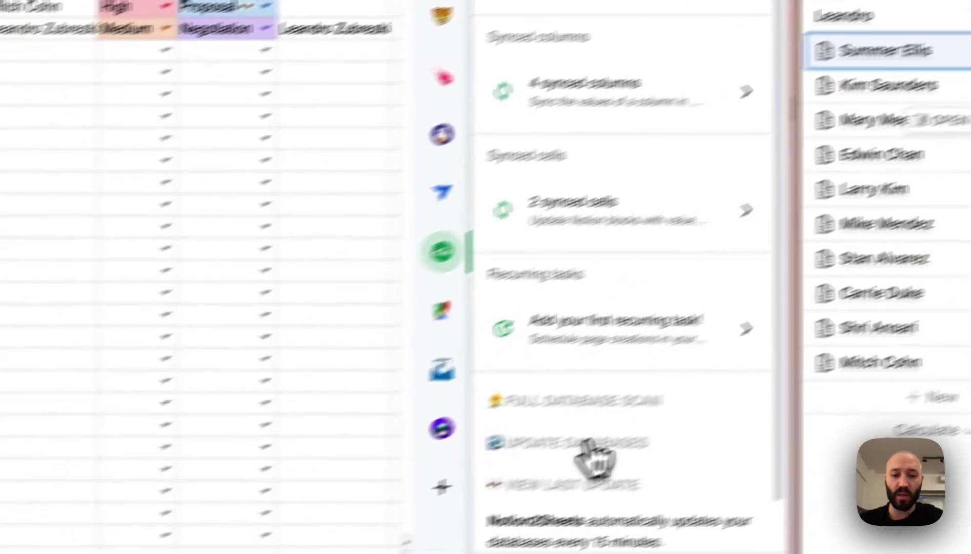
{"action": "left_click", "coordinate": [595, 451]}
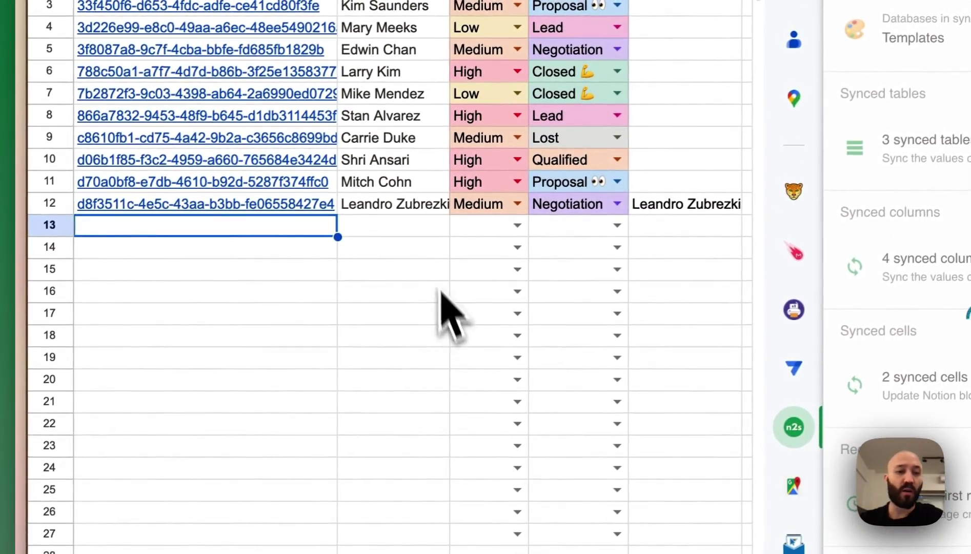